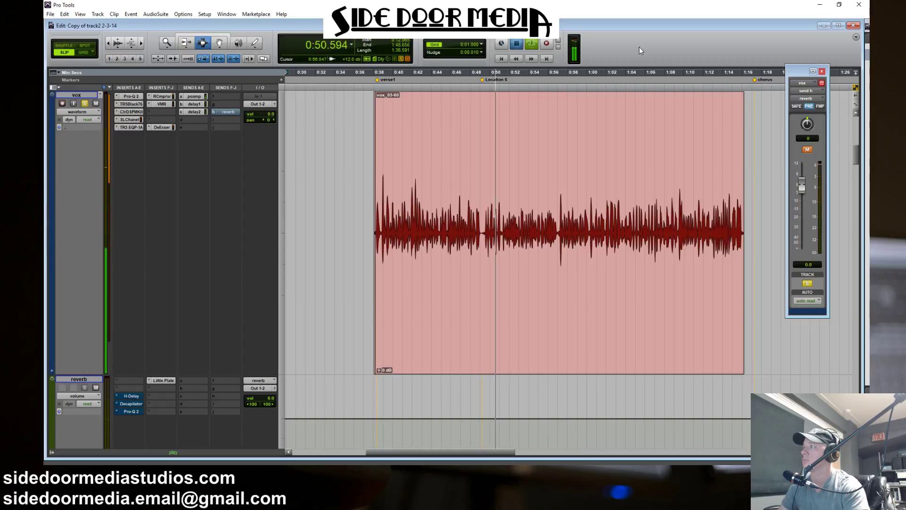
# - Stop playback and move the vox track's reverb send window up, away from the vocal clip
pyautogui.press('space')
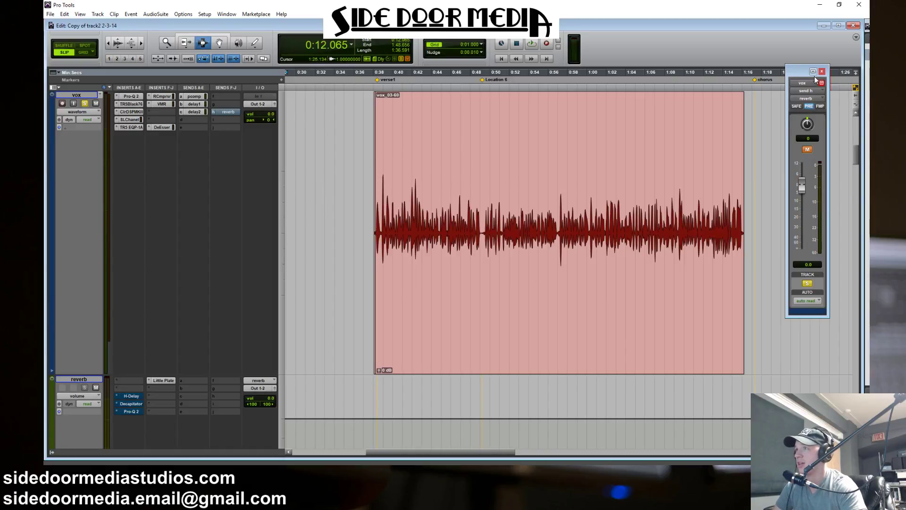
pyautogui.moveTo(805, 75); pyautogui.dragTo(822, 30)
pyautogui.doubleClick(790, 28)
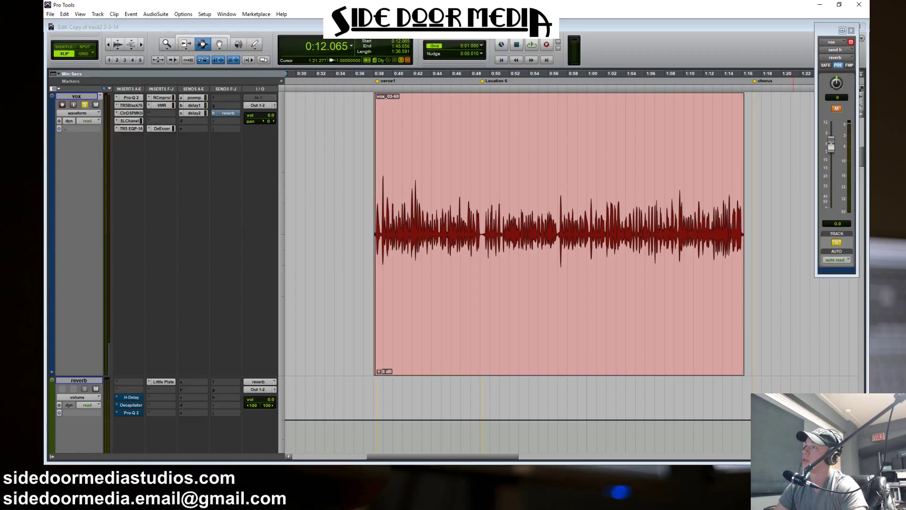
pyautogui.click(658, 38)
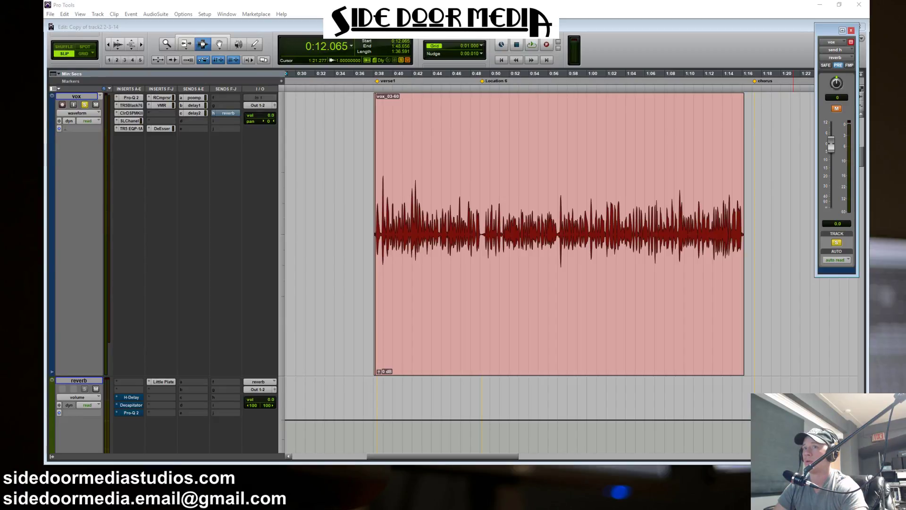
pyautogui.click(744, 51)
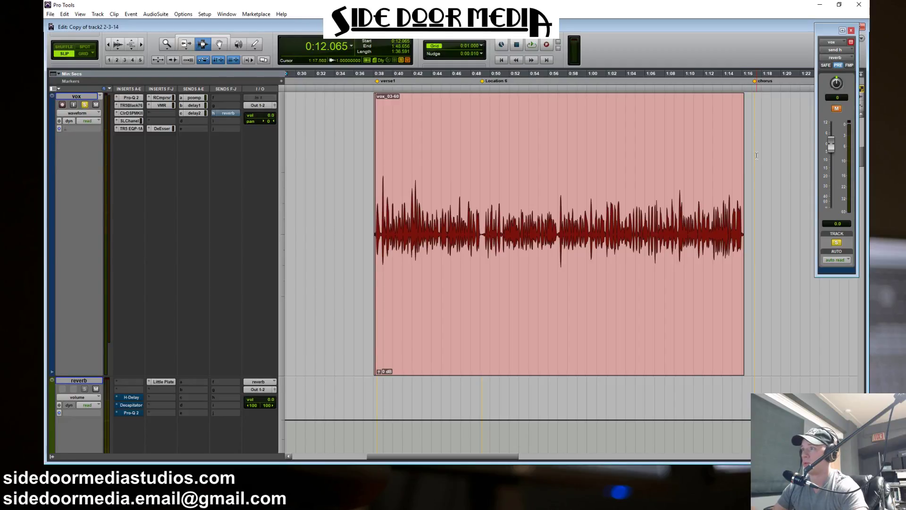
# - Select the stretch of the vox track around the whole vocal clip, from about 0:32 to 1:19
pyautogui.moveTo(756, 155); pyautogui.dragTo(682, 255)
pyautogui.moveTo(626, 273); pyautogui.dragTo(324, 267)
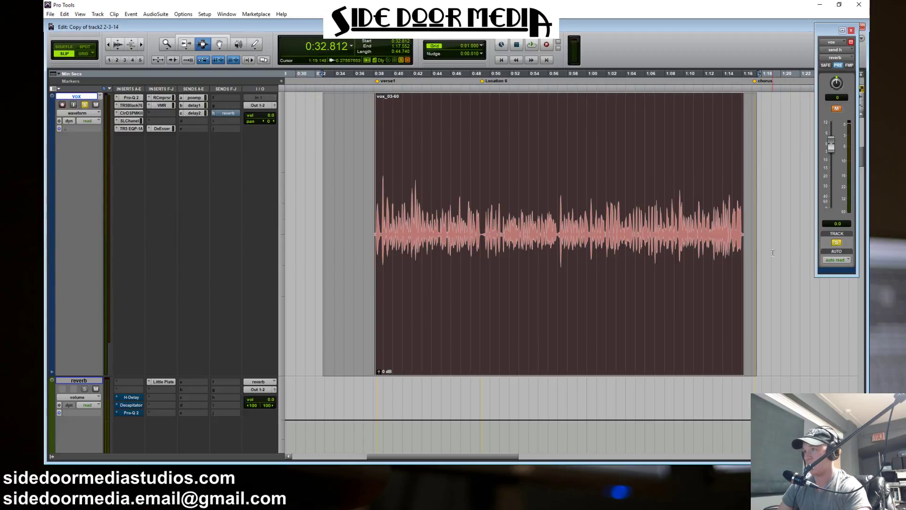
pyautogui.keyDown('shift'); pyautogui.click(796, 236); pyautogui.keyUp('shift')
pyautogui.rightClick(285, 263)
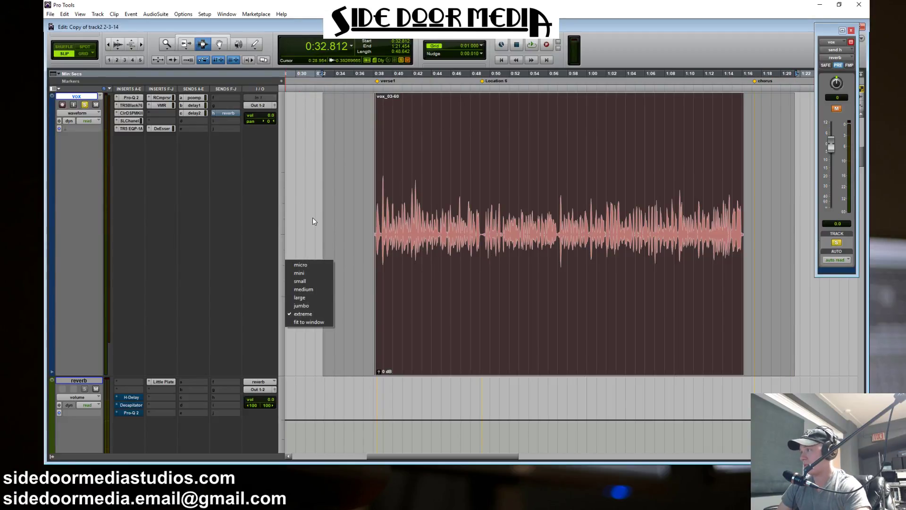
pyautogui.keyDown('shift'); pyautogui.click(311, 216); pyautogui.keyUp('shift')
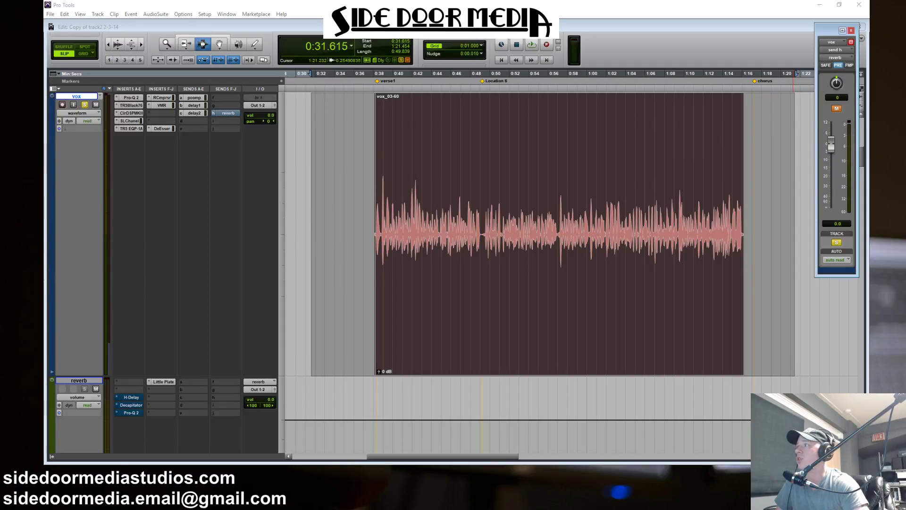
pyautogui.click(762, 40)
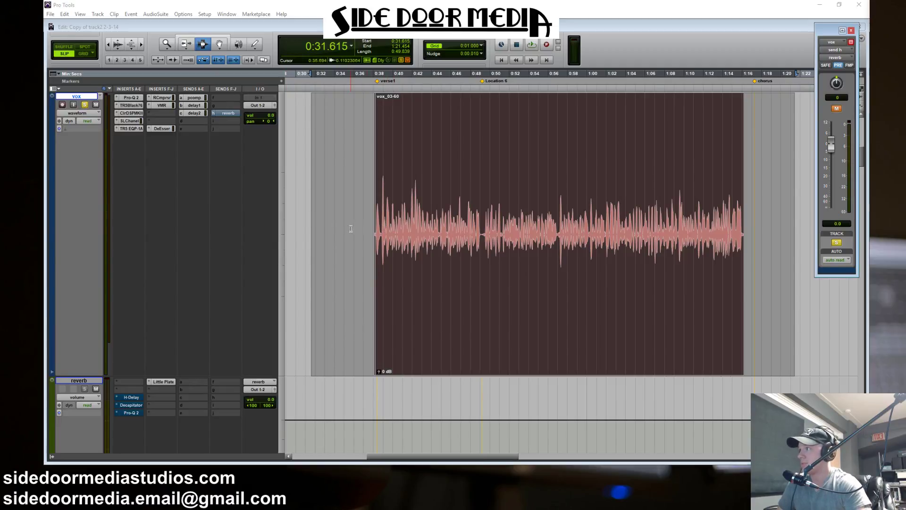
pyautogui.moveTo(315, 255); pyautogui.dragTo(782, 264)
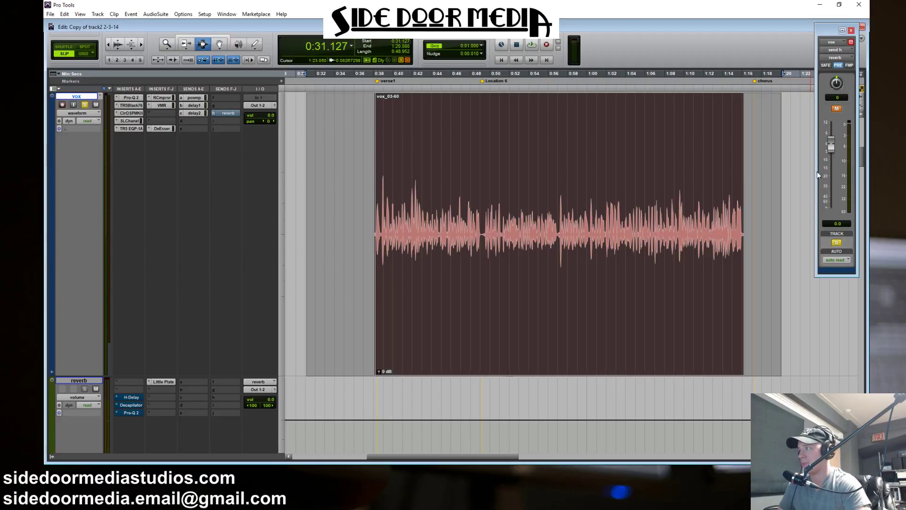
pyautogui.moveTo(777, 283); pyautogui.dragTo(313, 293)
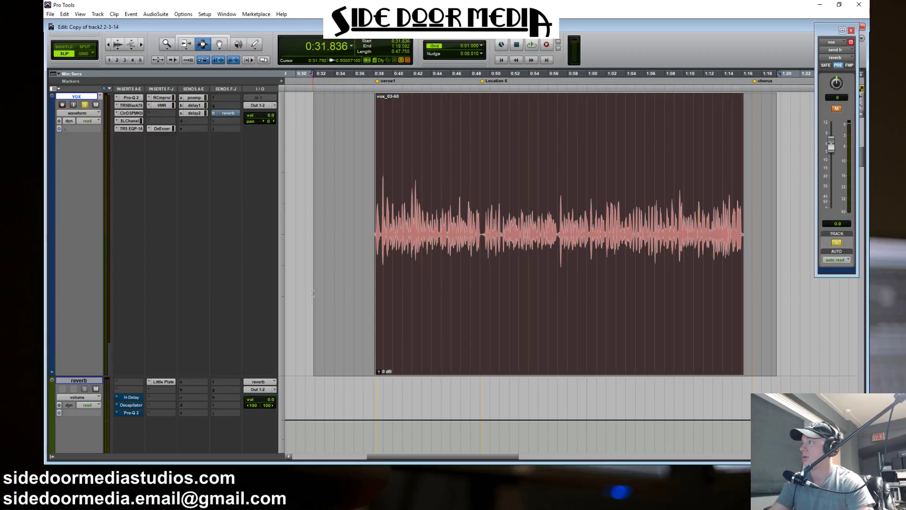
# - Play the vocal from about 0:32, unmute its reverb send, lower the send level to -19.0 dB and stop playback
pyautogui.click(312, 293)
pyautogui.press('space')
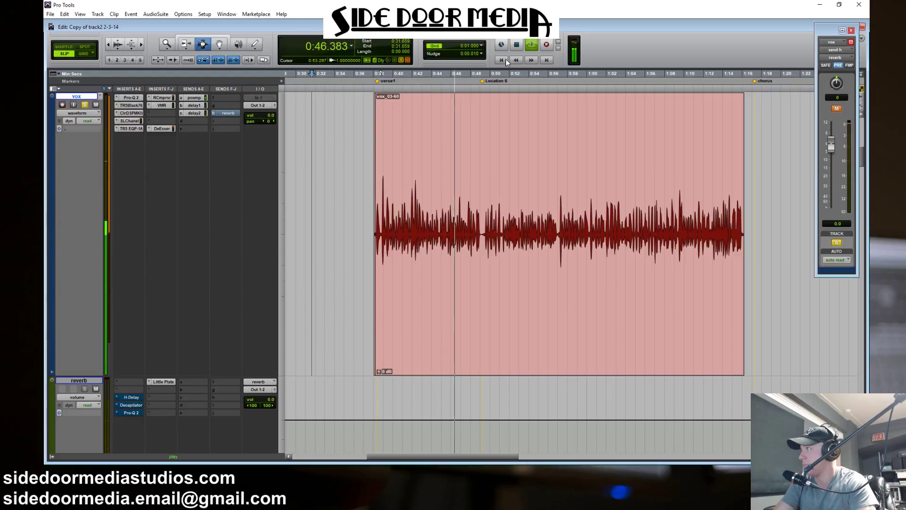
pyautogui.click(837, 109)
pyautogui.moveTo(830, 146)
pyautogui.mouseDown()
pyautogui.moveTo(831, 221)
pyautogui.moveTo(836, 163)
pyautogui.mouseUp()
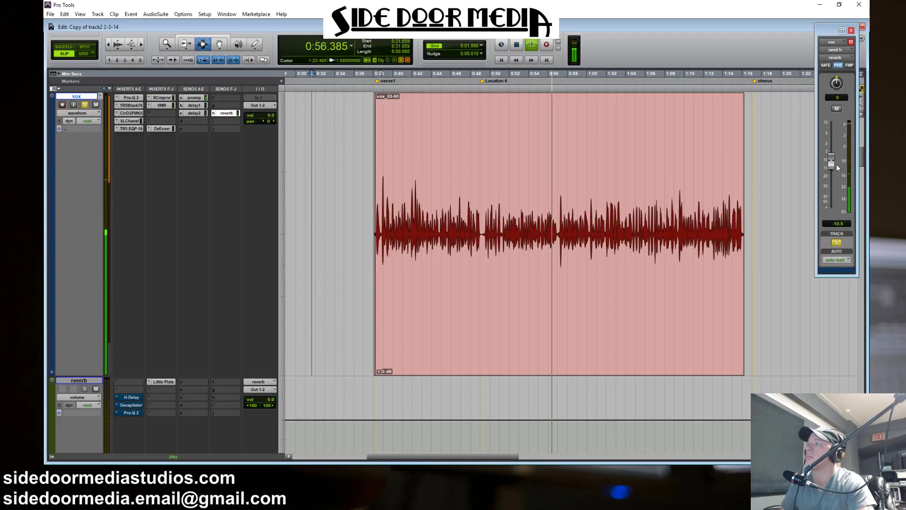
pyautogui.moveTo(836, 165); pyautogui.dragTo(836, 164)
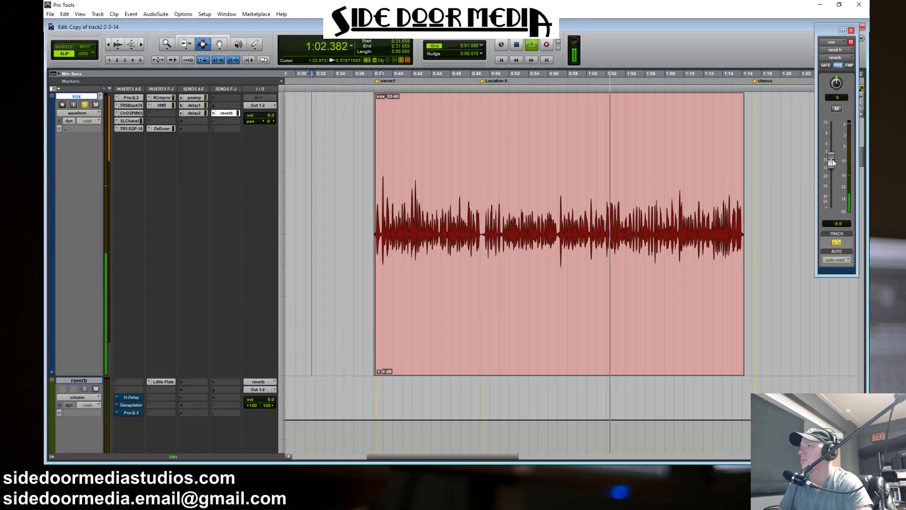
pyautogui.moveTo(833, 160); pyautogui.dragTo(831, 177)
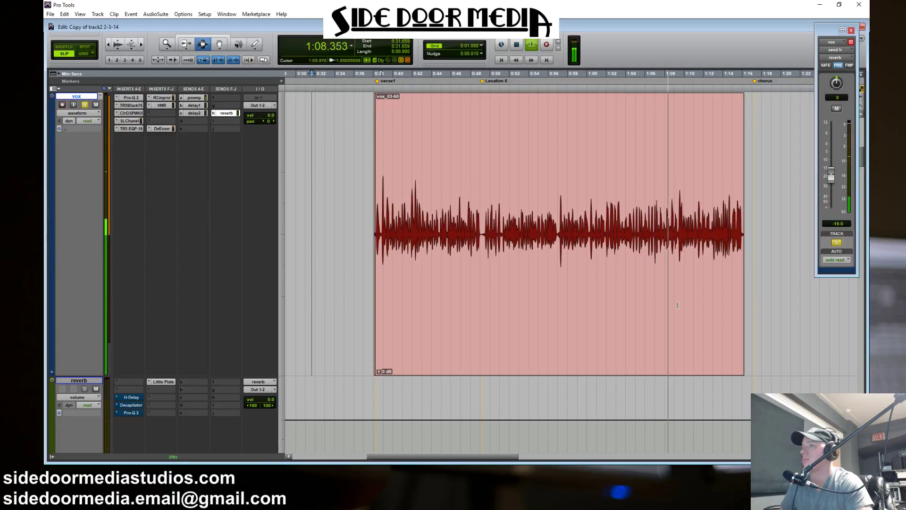
pyautogui.press('space')
# - Place the playback cursor at about 0:55 and open the reverb track's Little Plate plug-in, clear of the insert columns
pyautogui.click(541, 276)
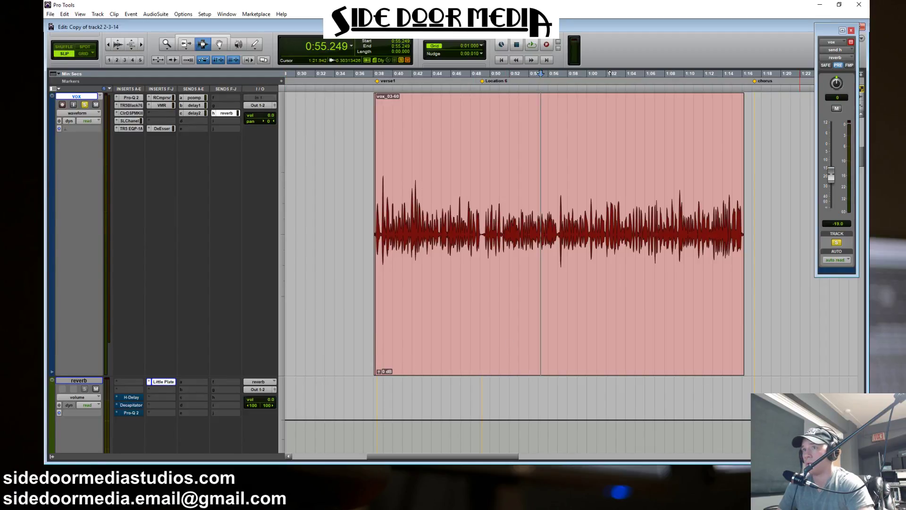
pyautogui.moveTo(869, 56); pyautogui.dragTo(660, 24)
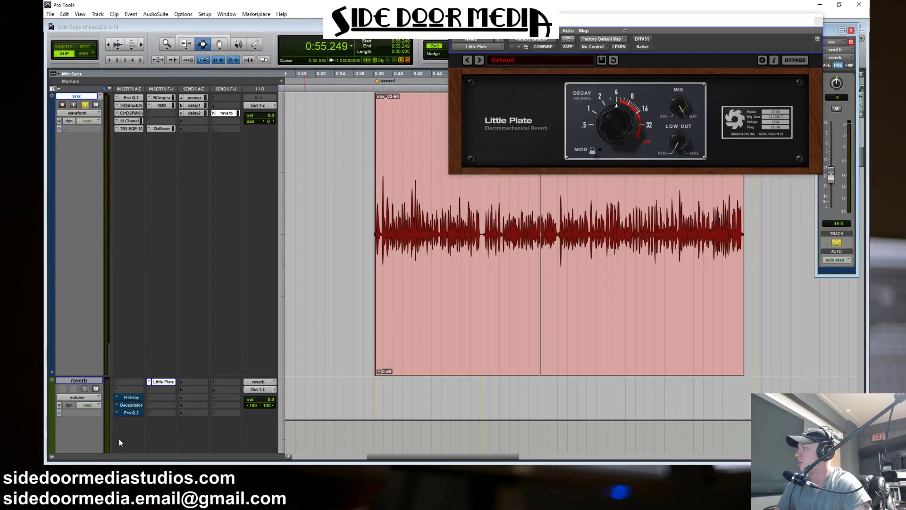
# - Insert stereo iZotope Nectar 2 in the reverb track's first slot, disable its compressor and show the advanced Reverb module
pyautogui.click(116, 382)
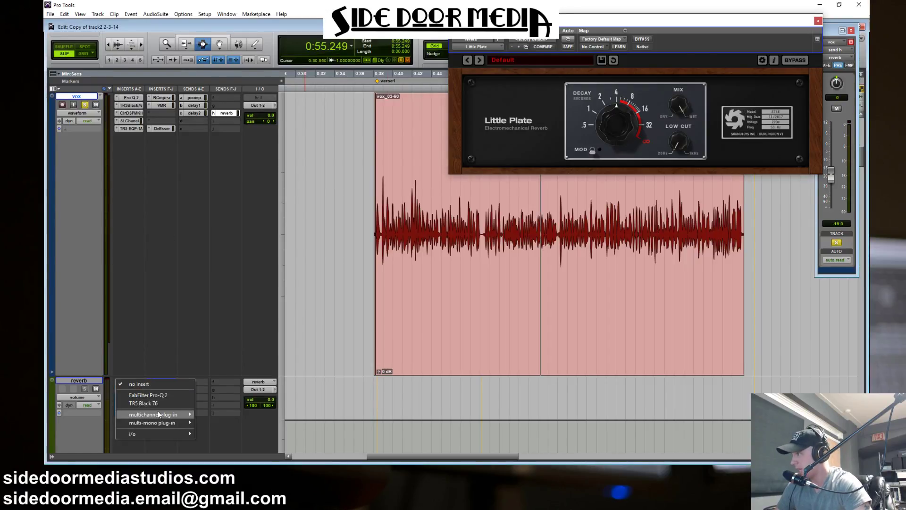
pyautogui.moveTo(158, 411)
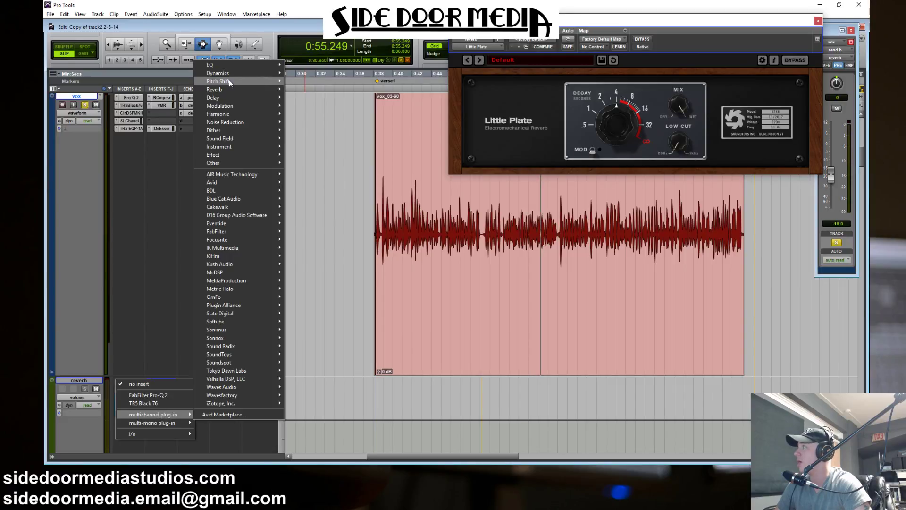
pyautogui.moveTo(236, 90)
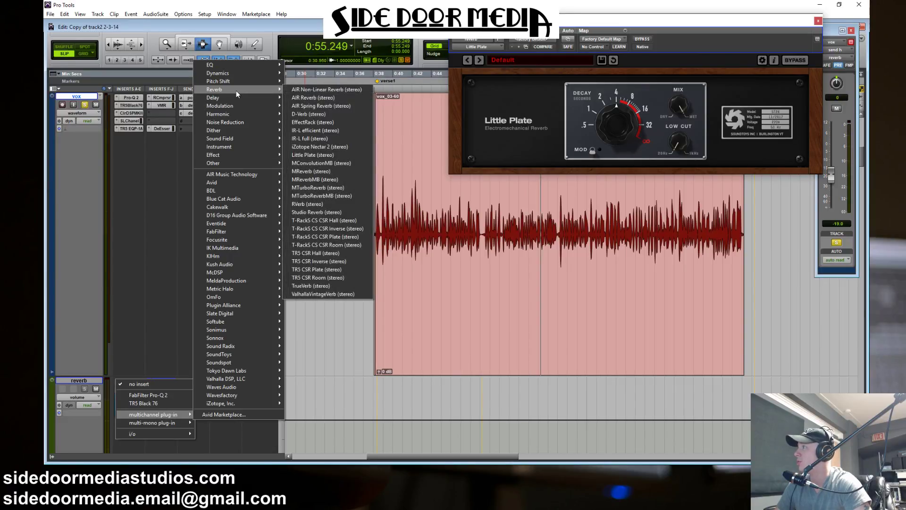
pyautogui.click(358, 147)
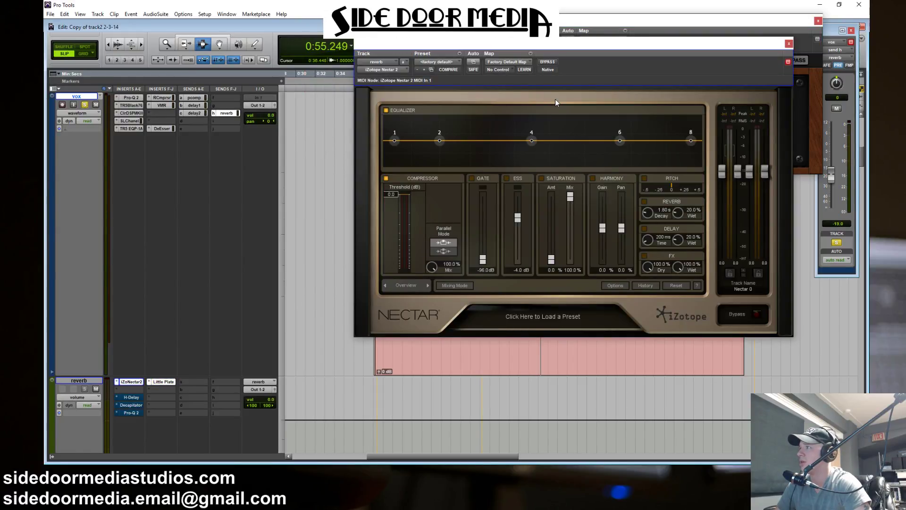
pyautogui.click(386, 178)
pyautogui.click(412, 283)
pyautogui.click(404, 266)
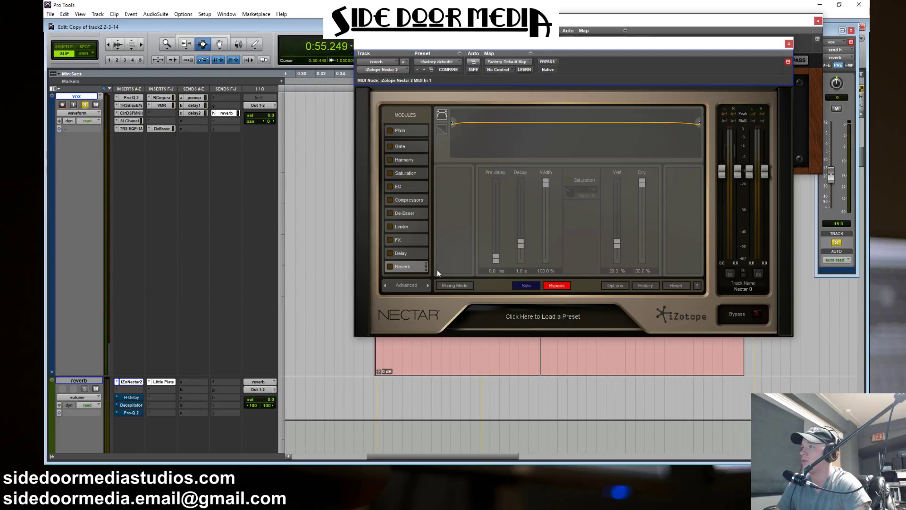
# - Remove Nectar 2 from the reverb track's insert slot and close the empty plug-in window
pyautogui.click(389, 69)
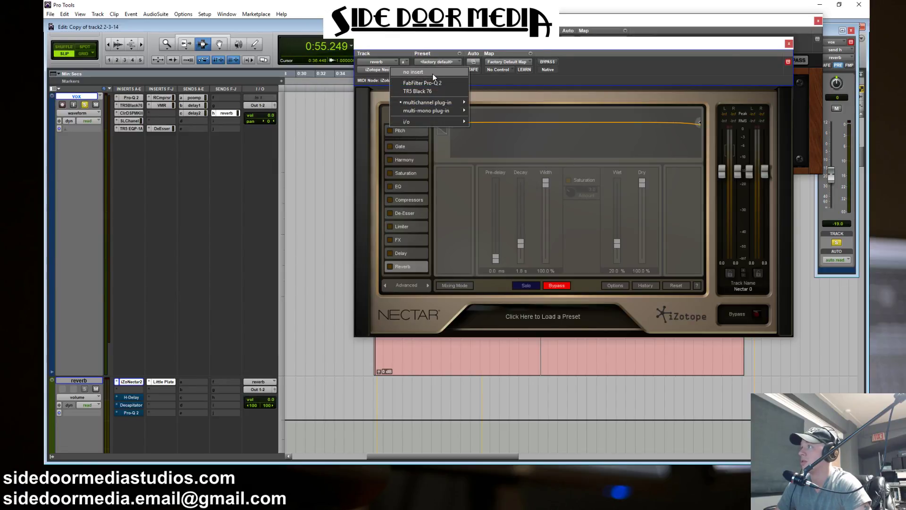
pyautogui.click(432, 73)
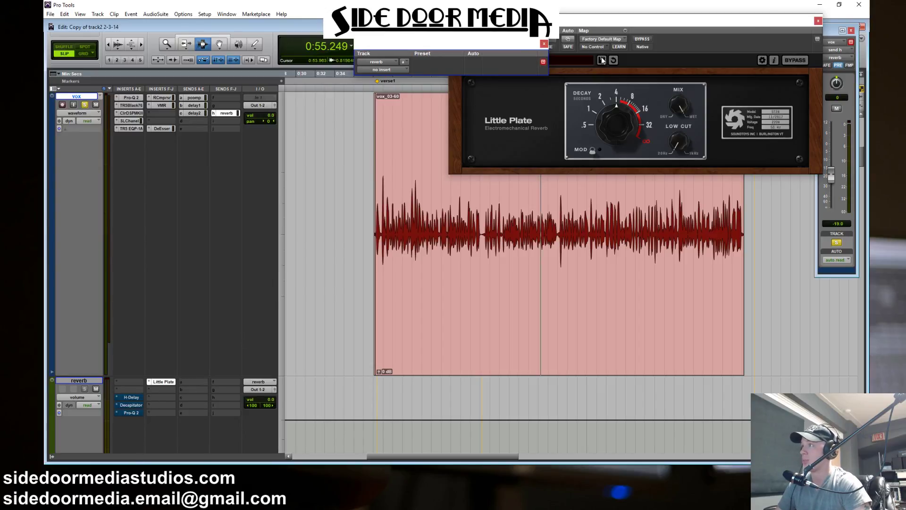
pyautogui.click(543, 43)
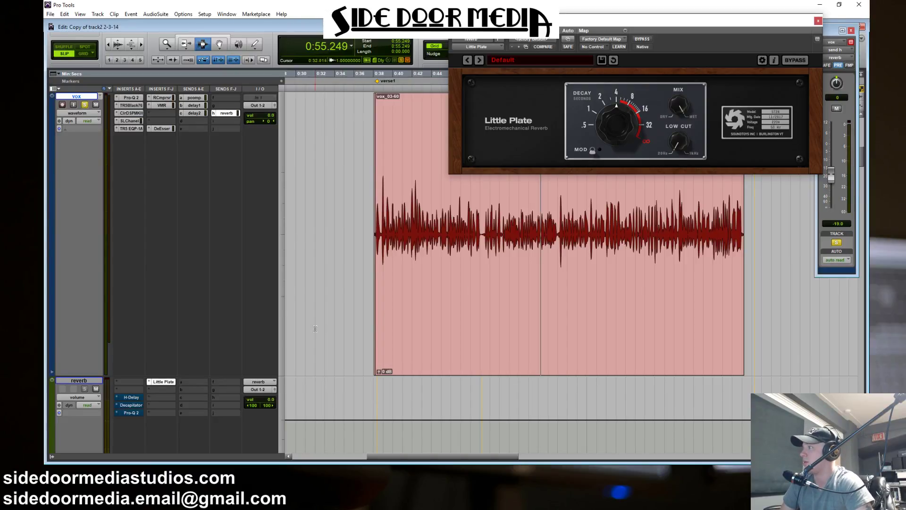
# - Select the passage around the vocal clip from about 0:32 to 1:21, reduce the vox track's height and close Little Plate
pyautogui.moveTo(316, 328); pyautogui.dragTo(791, 312)
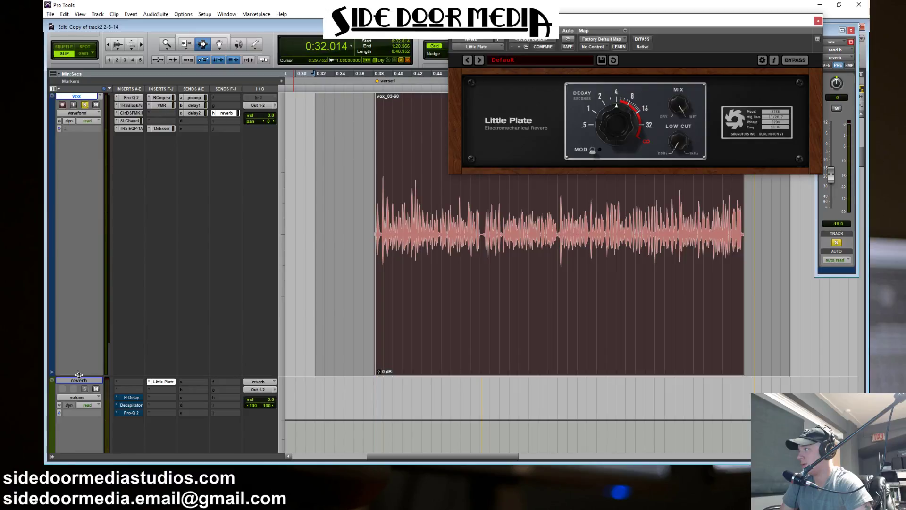
pyautogui.moveTo(79, 375); pyautogui.dragTo(109, 275)
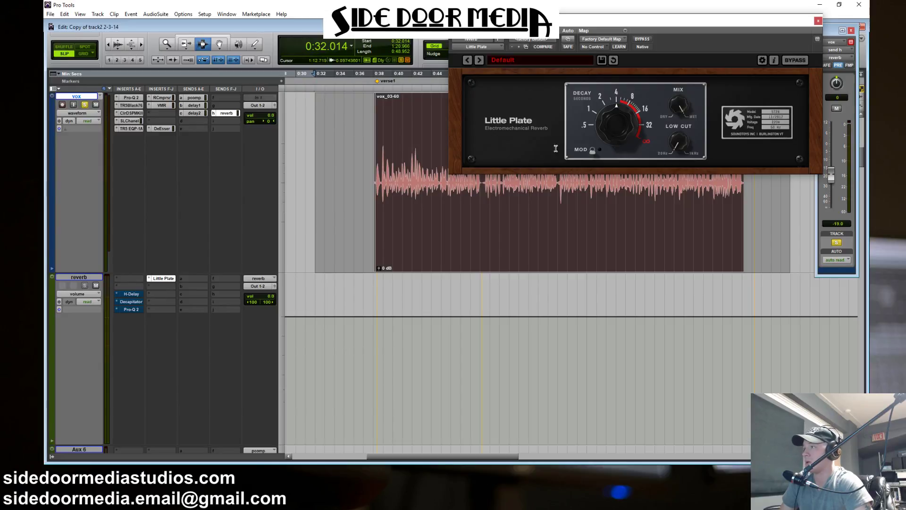
pyautogui.click(818, 21)
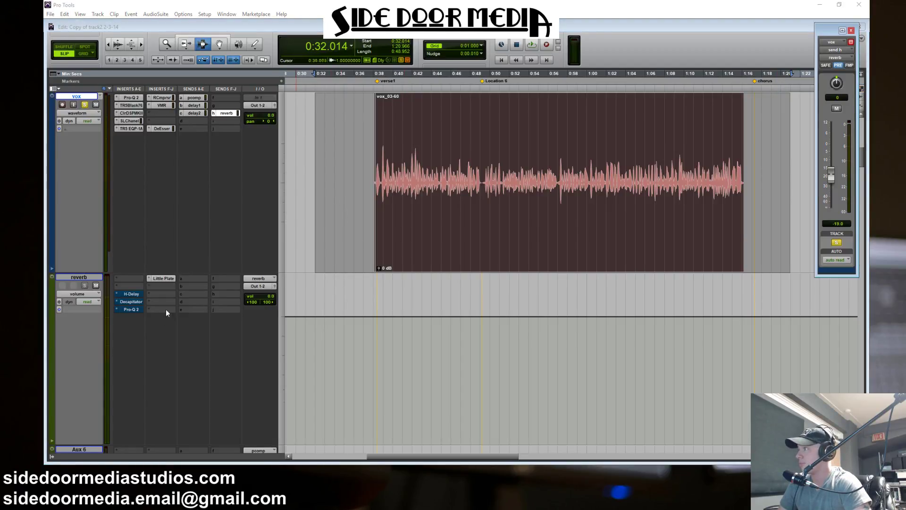
# - Open the reverb track's H-Delay plug-in, reset the vox reverb send to 0.0 dB and place the plug-in window below the vocal waveform
pyautogui.click(132, 295)
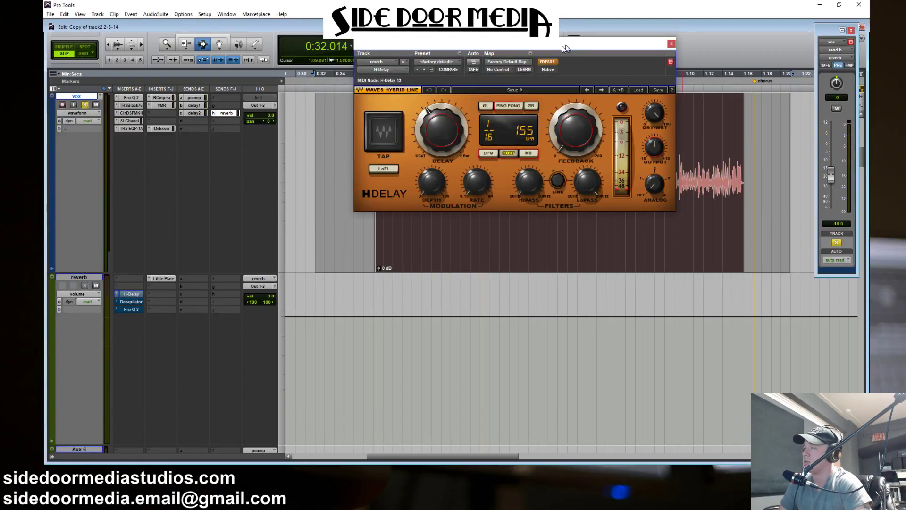
pyautogui.moveTo(565, 45); pyautogui.dragTo(340, 56)
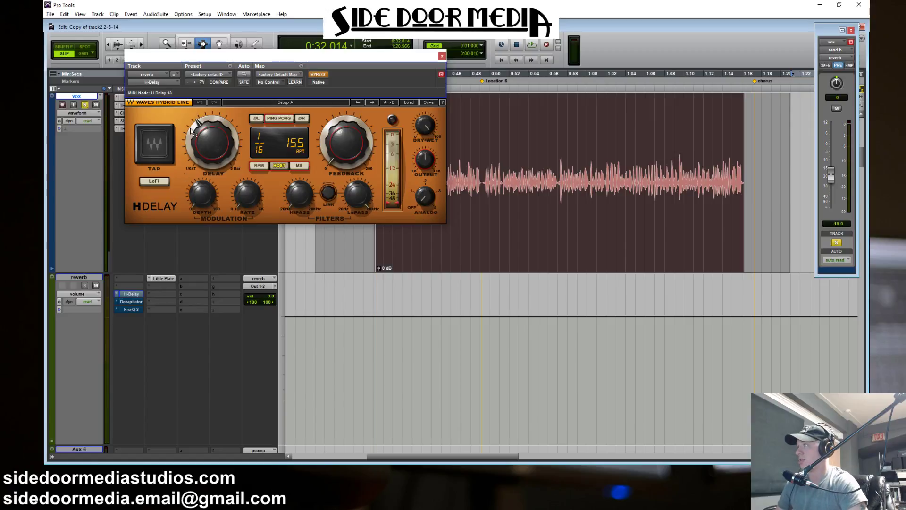
pyautogui.keyDown('alt'); pyautogui.click(832, 180); pyautogui.keyUp('alt')
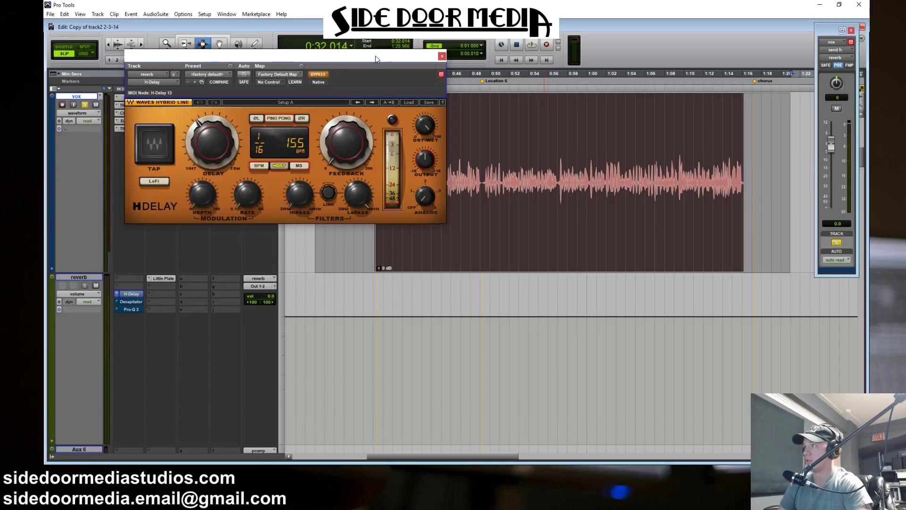
pyautogui.moveTo(377, 59); pyautogui.dragTo(639, 237)
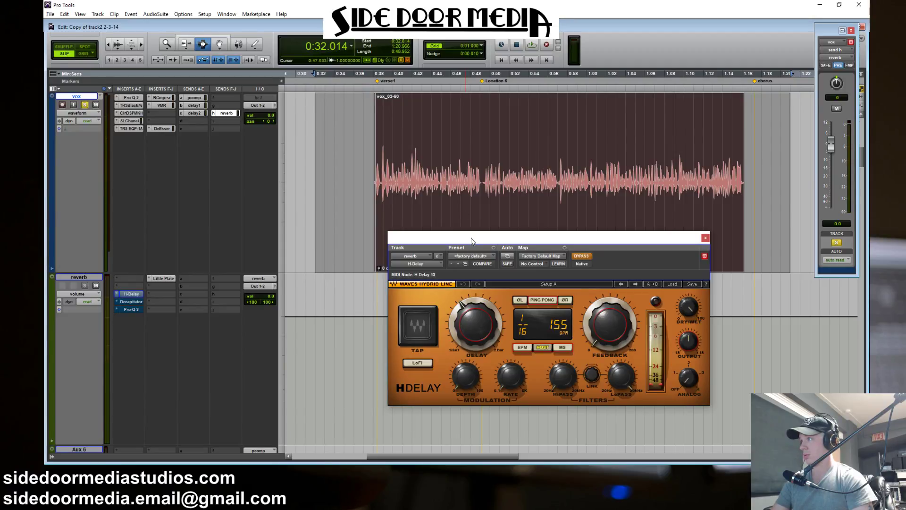
# - Play the whole vocal clip, take H-Delay on the reverb track out of bypass and stop playback
pyautogui.press('space')
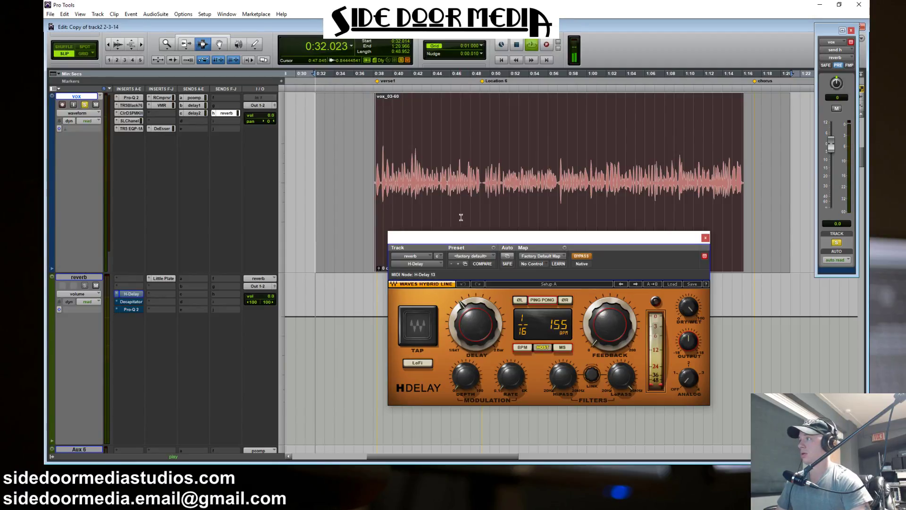
pyautogui.doubleClick(456, 197)
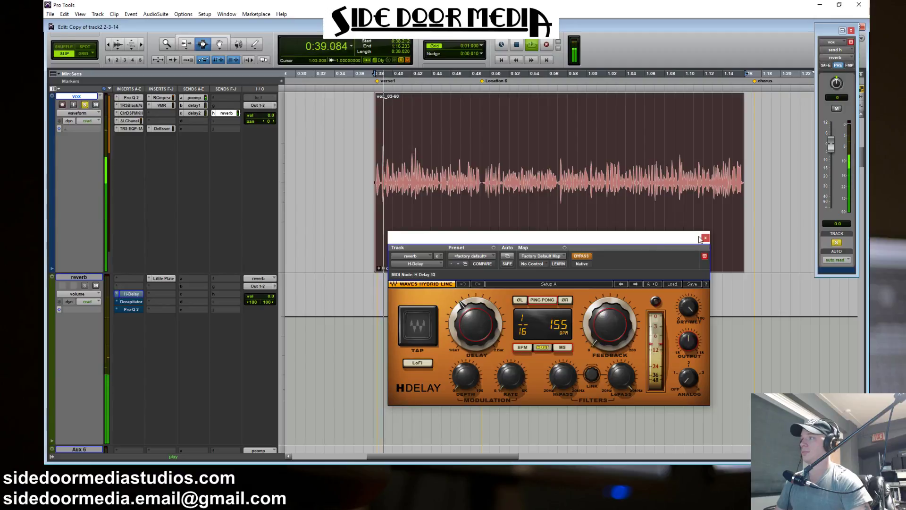
pyautogui.click(583, 257)
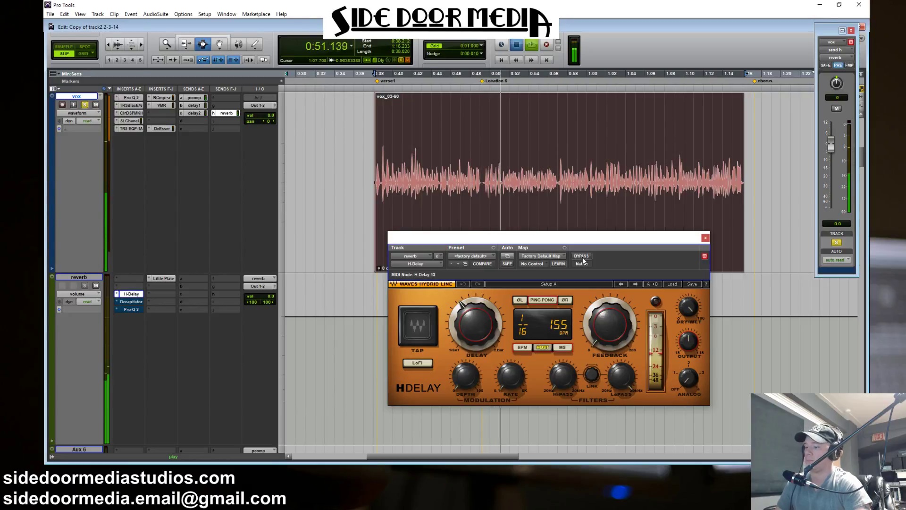
pyautogui.press('space')
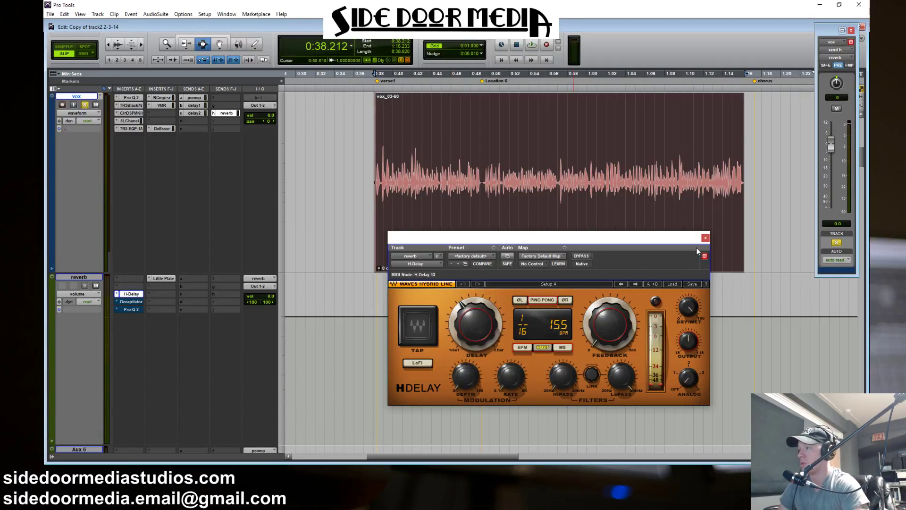
# - Close H-Delay, open the reverb track's Decapitator and arrange its window and the vox reverb send window side by side
pyautogui.click(706, 238)
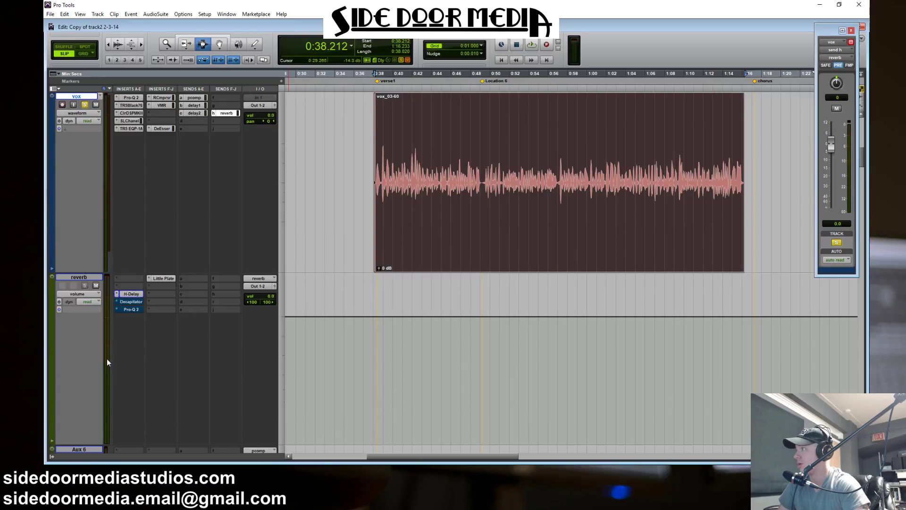
pyautogui.click(134, 302)
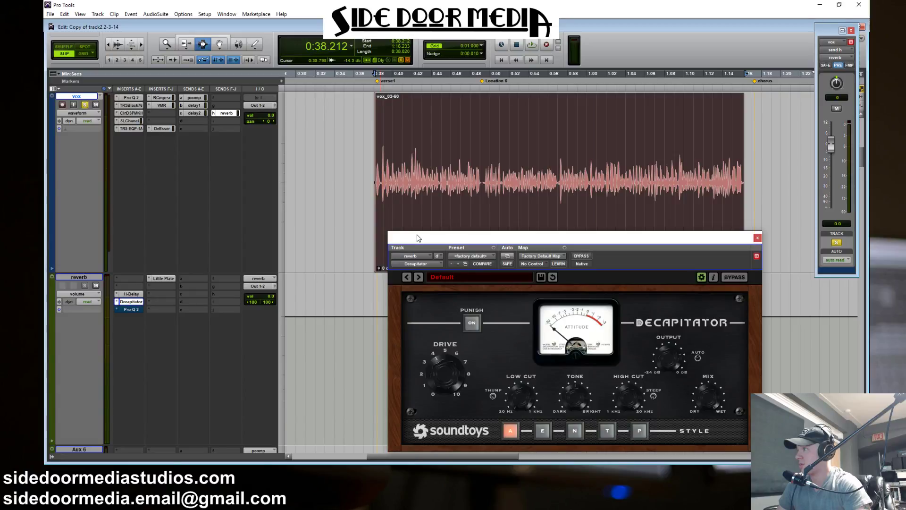
pyautogui.moveTo(417, 238); pyautogui.dragTo(395, 195)
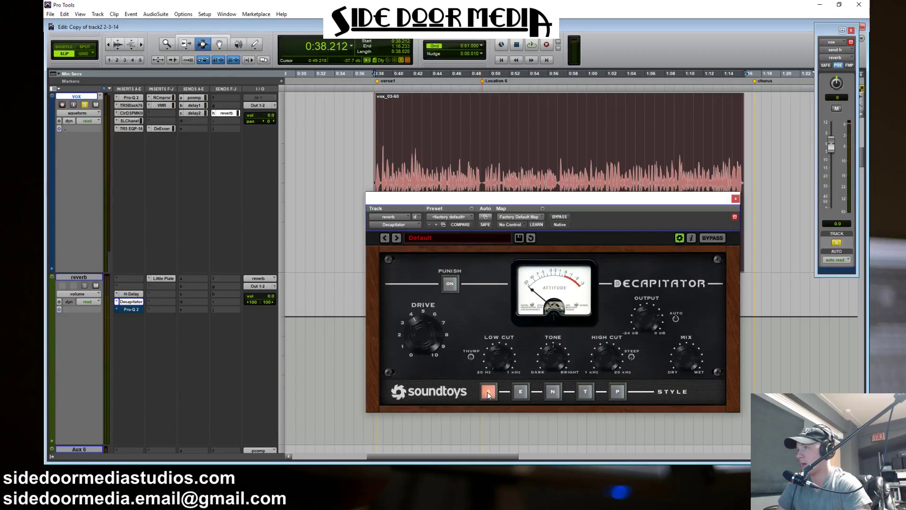
pyautogui.moveTo(831, 31); pyautogui.dragTo(767, 93)
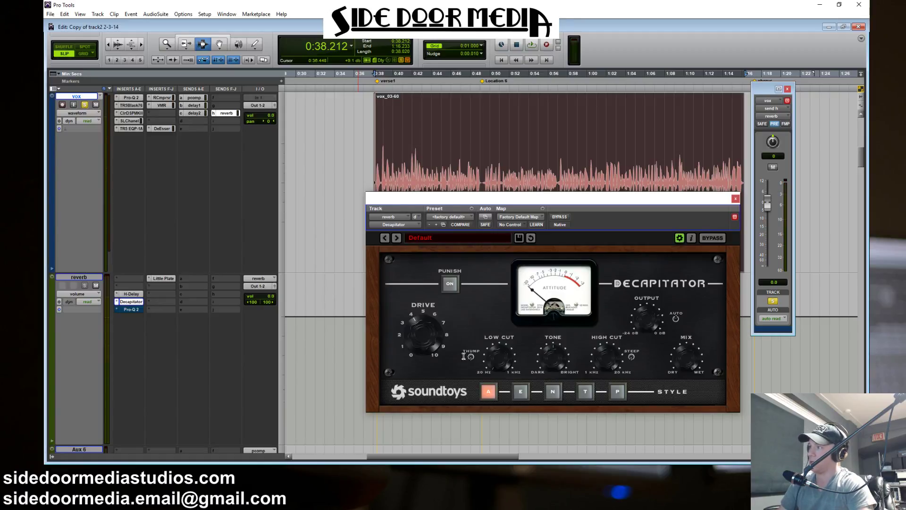
# - Play the vocal clip with Decapitator bypassed, switch it back on during playback and touch up its Output level
pyautogui.click(560, 217)
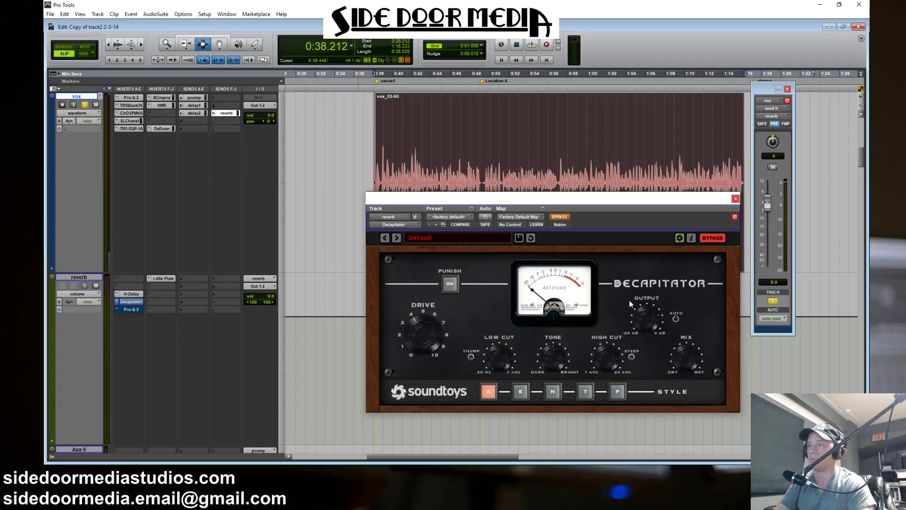
pyautogui.press('space')
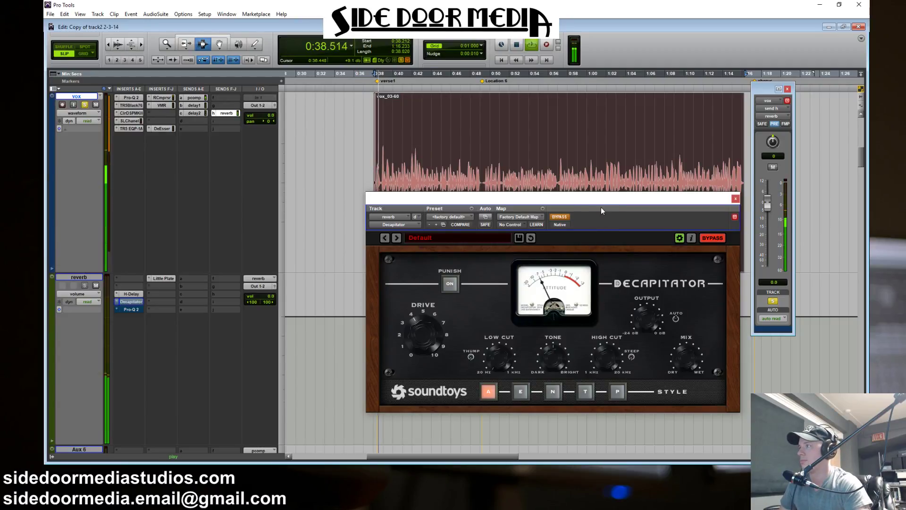
pyautogui.click(564, 219)
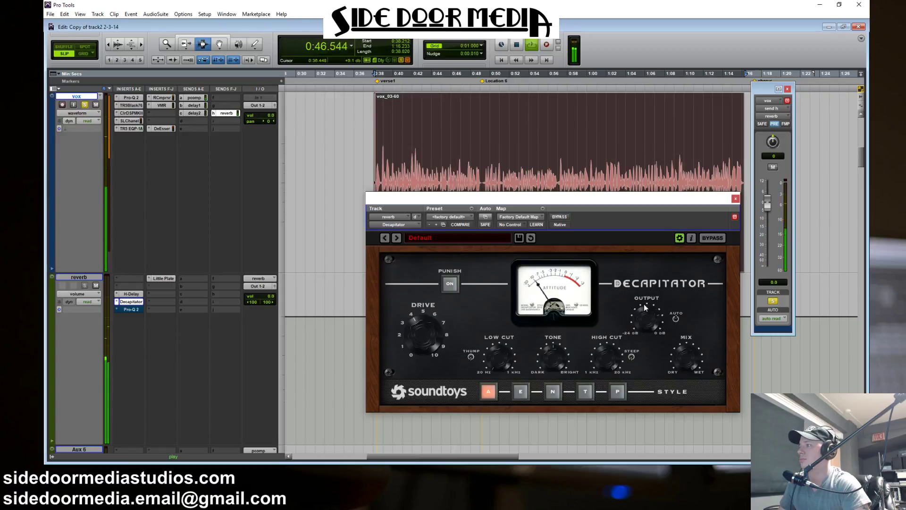
pyautogui.click(645, 321)
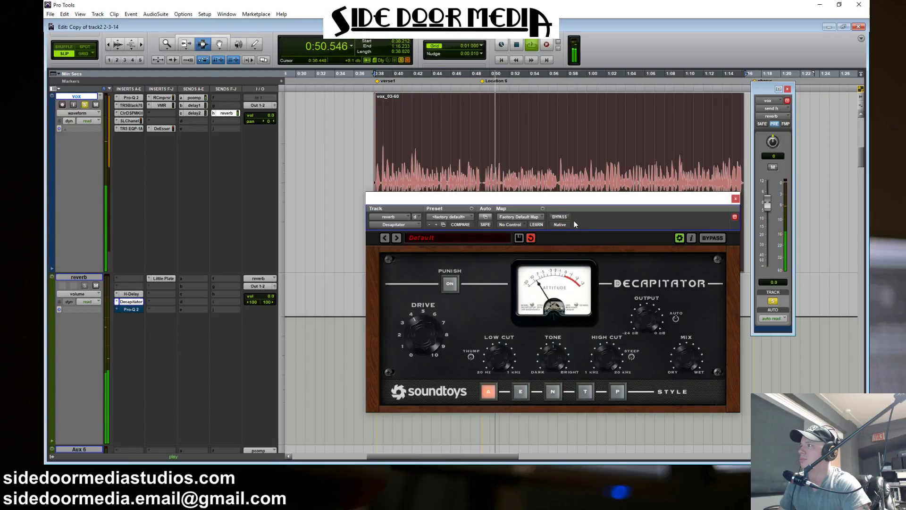
pyautogui.press('space')
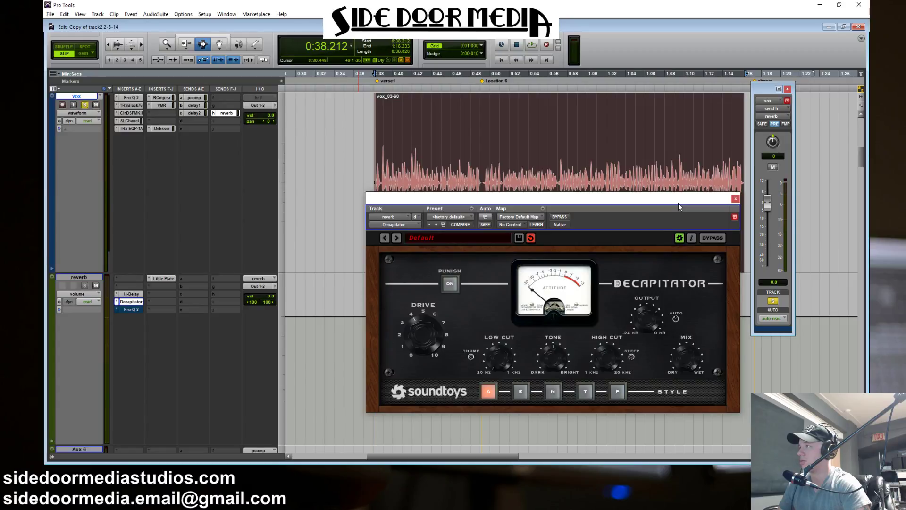
# - Close Decapitator, open the reverb track's FabFilter Pro-Q 2 and place its window over the vocal waveform
pyautogui.click(735, 198)
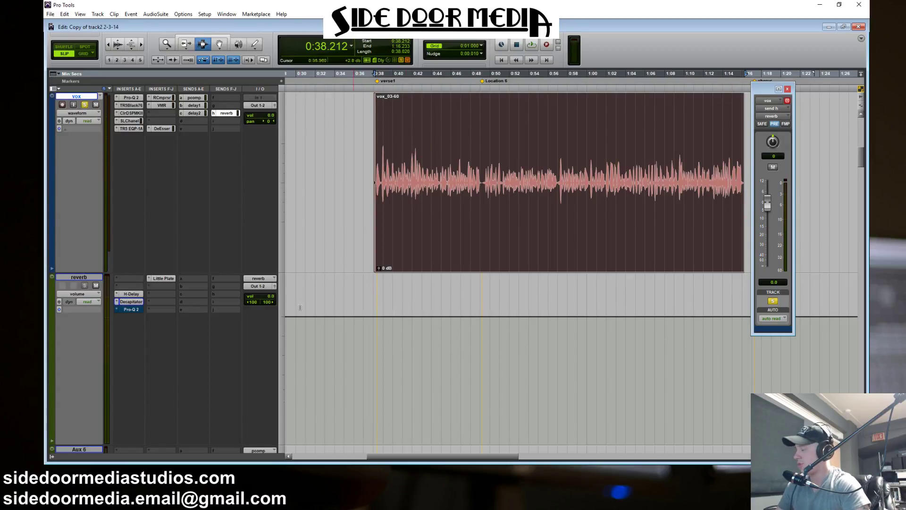
pyautogui.click(130, 311)
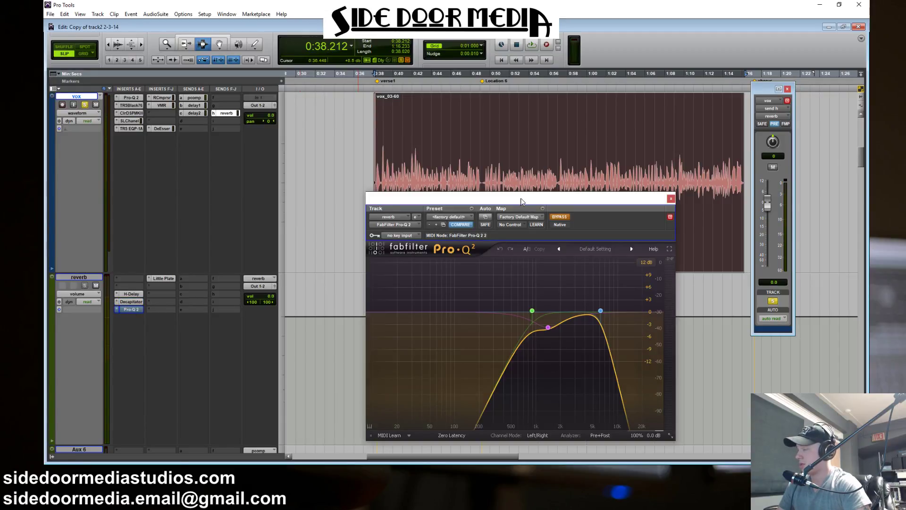
pyautogui.moveTo(522, 202); pyautogui.dragTo(477, 159)
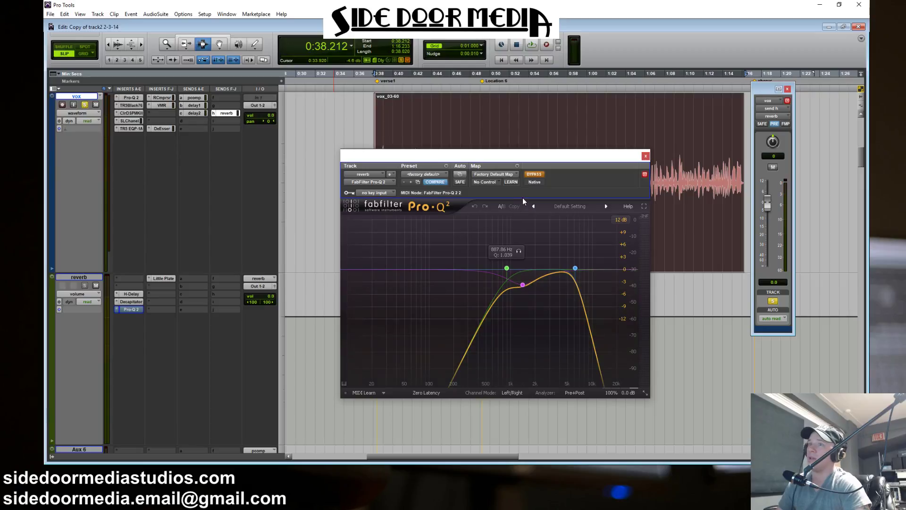
pyautogui.click(522, 251)
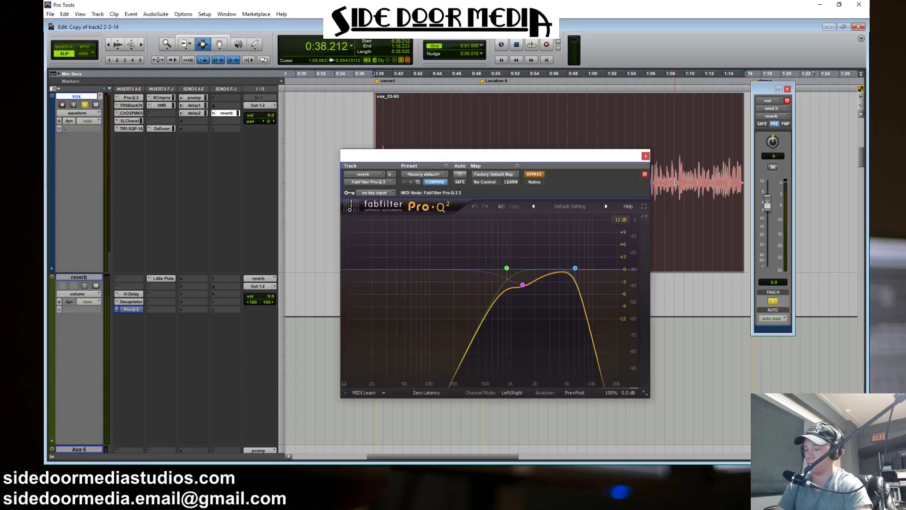
# - During playback of the vocal clip, take Pro-Q 2 out of bypass and lower the vox reverb send to -17.9 dB
pyautogui.press('space')
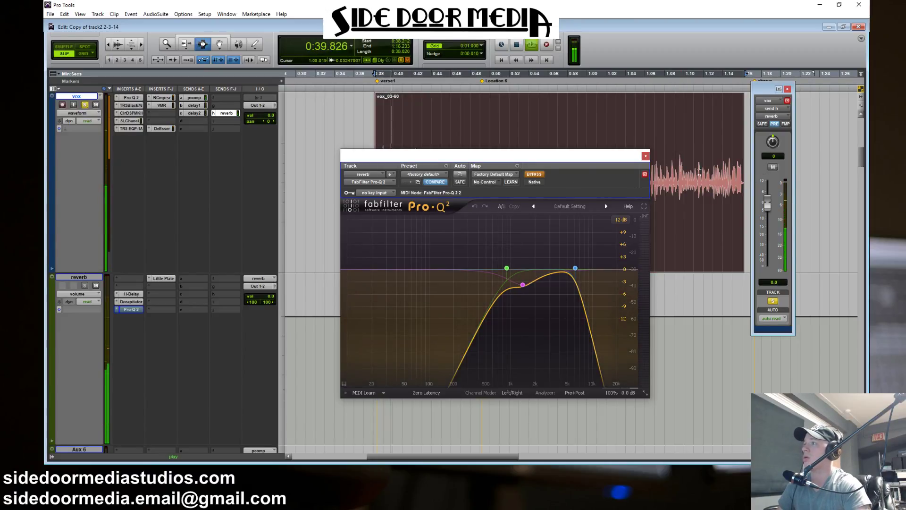
pyautogui.click(538, 177)
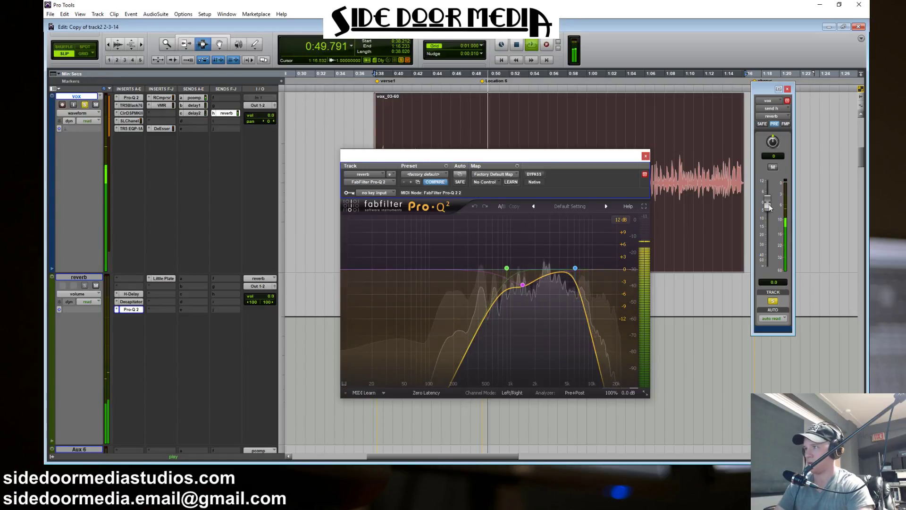
pyautogui.moveTo(768, 209); pyautogui.dragTo(771, 242)
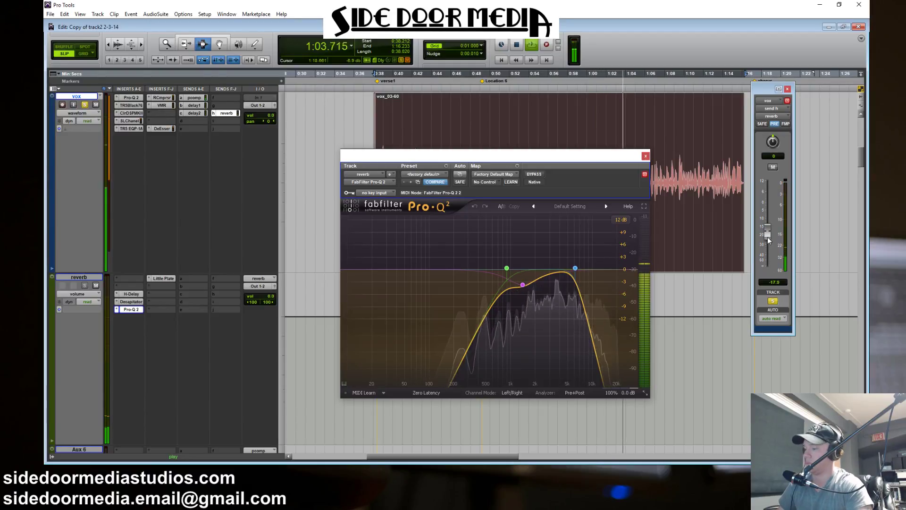
pyautogui.press('space')
# - Close Pro-Q 2 and select the passage from about 0:32 to 1:21 across the vox and reverb tracks
pyautogui.moveTo(543, 314)
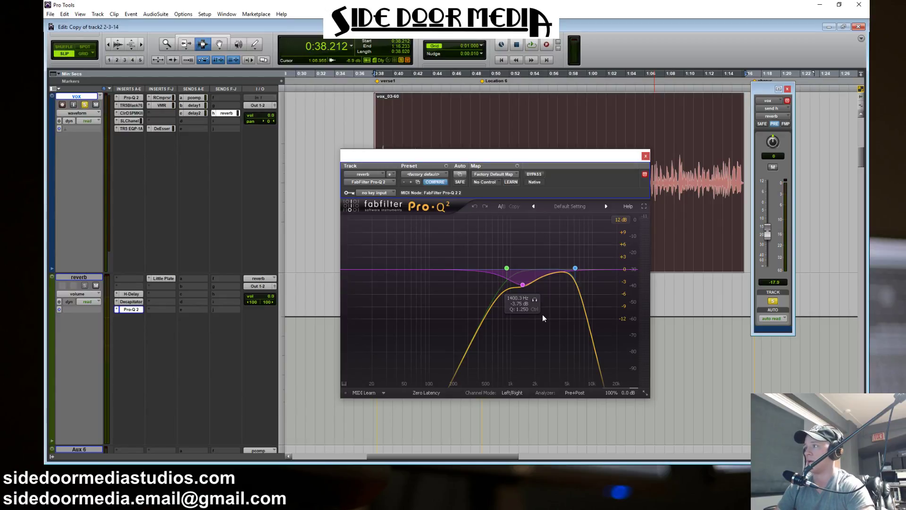
pyautogui.click(648, 157)
pyautogui.moveTo(315, 249); pyautogui.dragTo(798, 378)
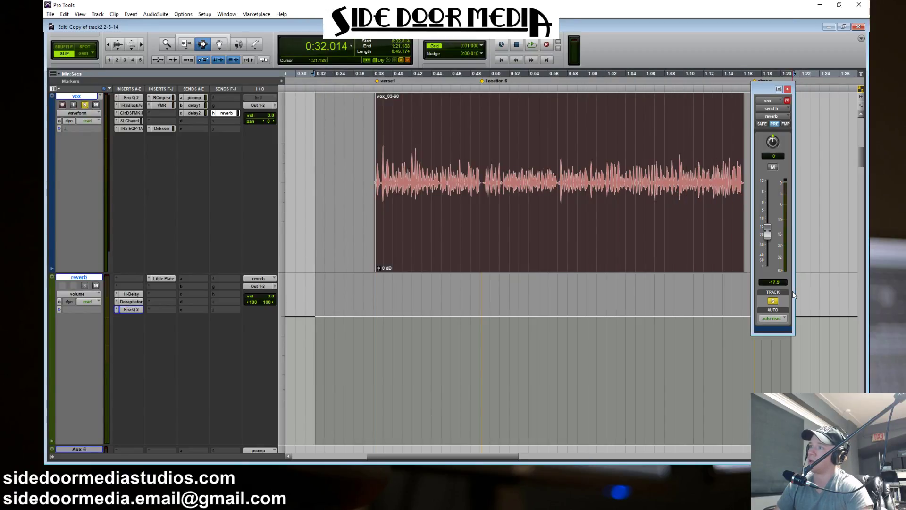